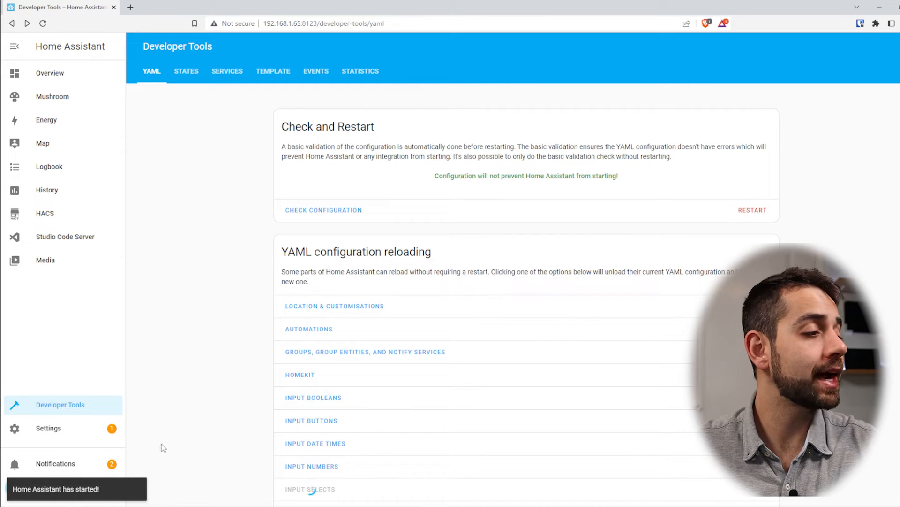
# Step: Open the full list of all hardware from the system's hardware settings
pyautogui.click(52, 426)
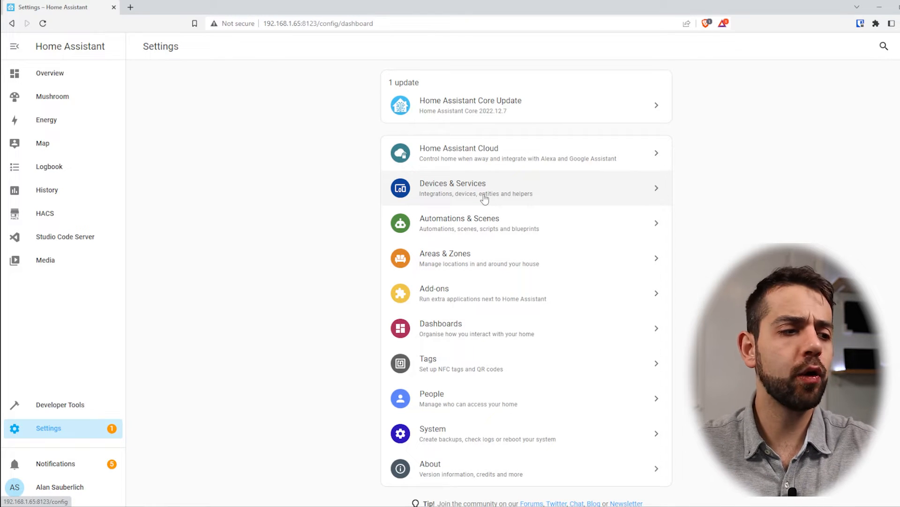
pyautogui.click(428, 433)
pyautogui.click(467, 374)
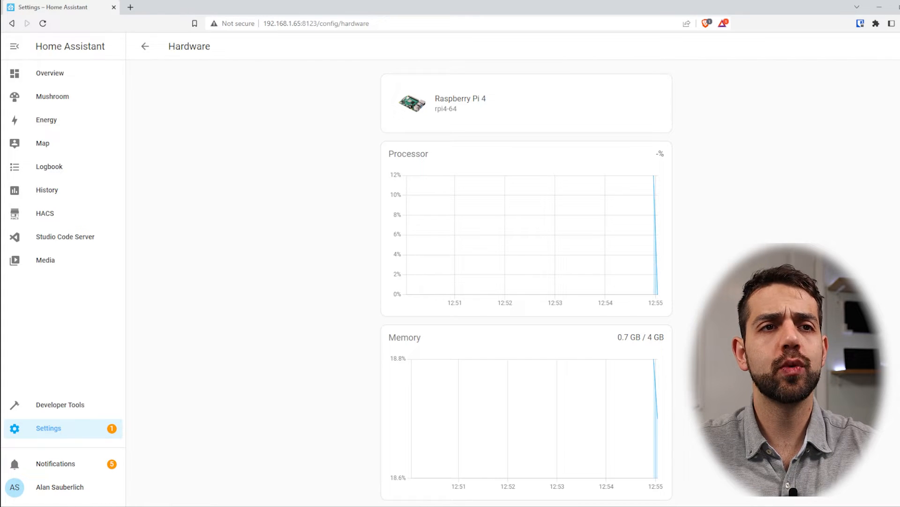
pyautogui.click(887, 46)
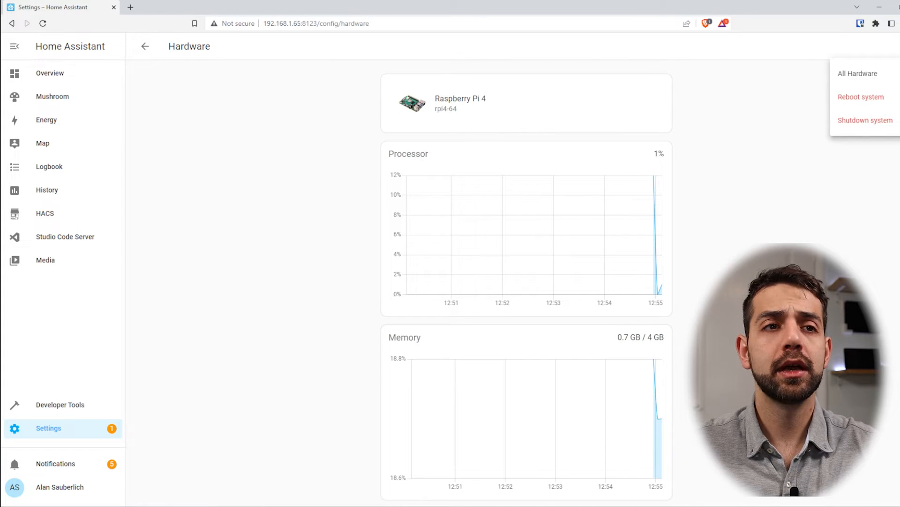
pyautogui.click(857, 75)
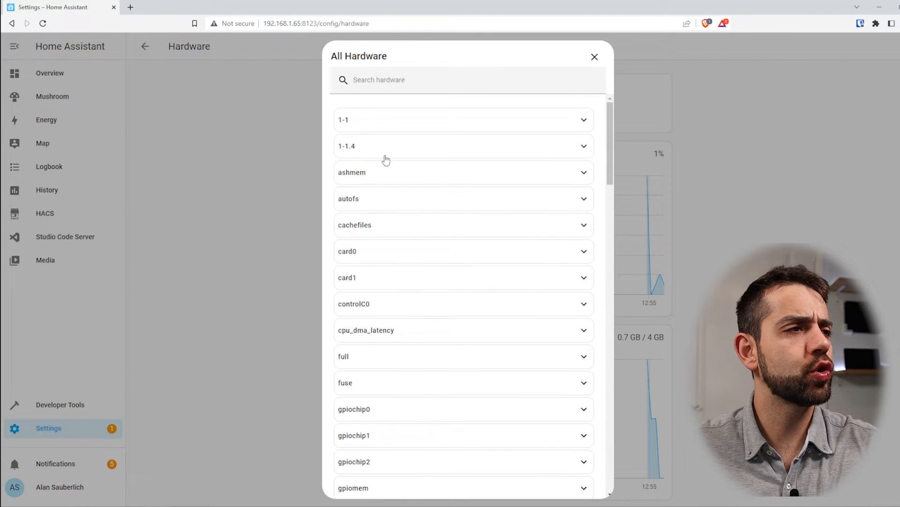
# Step: Search the hardware list for "usb", examine the ttyUSB0 entry's device path, and close the list
pyautogui.click(404, 78)
pyautogui.write('usb')
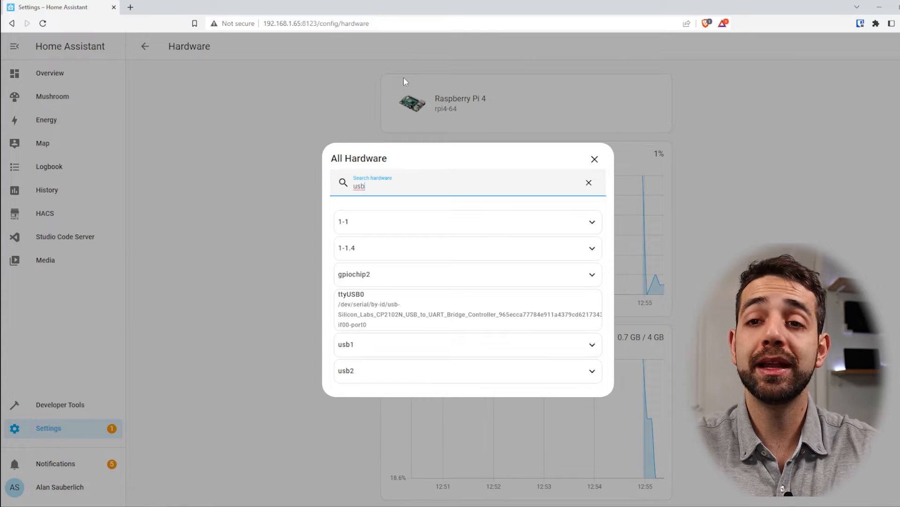
pyautogui.moveTo(438, 157); pyautogui.dragTo(441, 78)
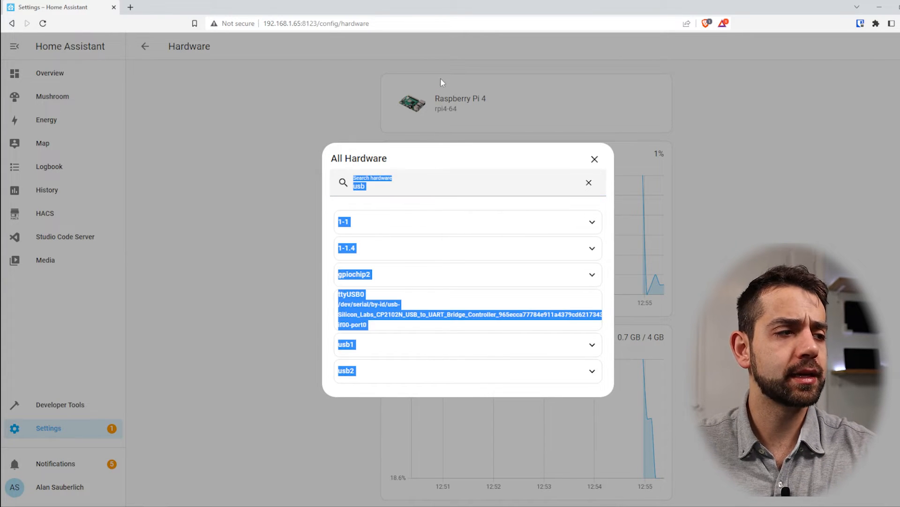
pyautogui.click(469, 393)
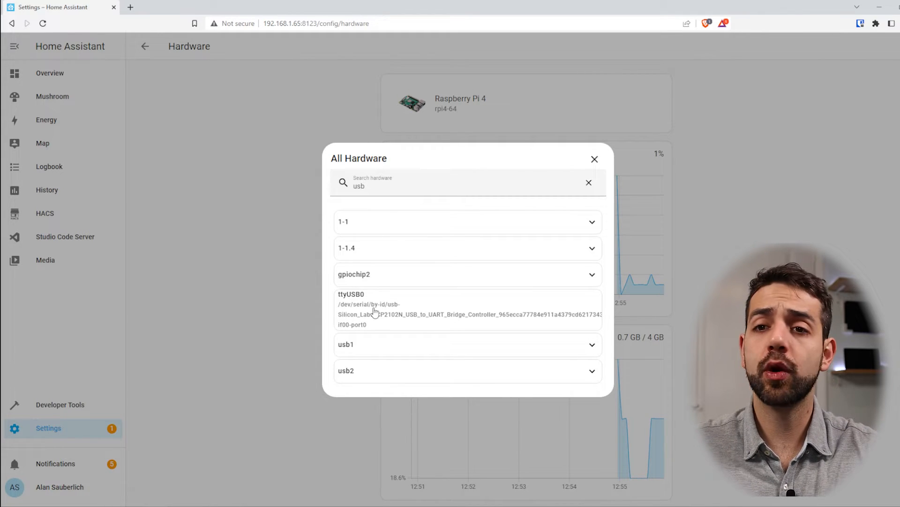
pyautogui.click(594, 159)
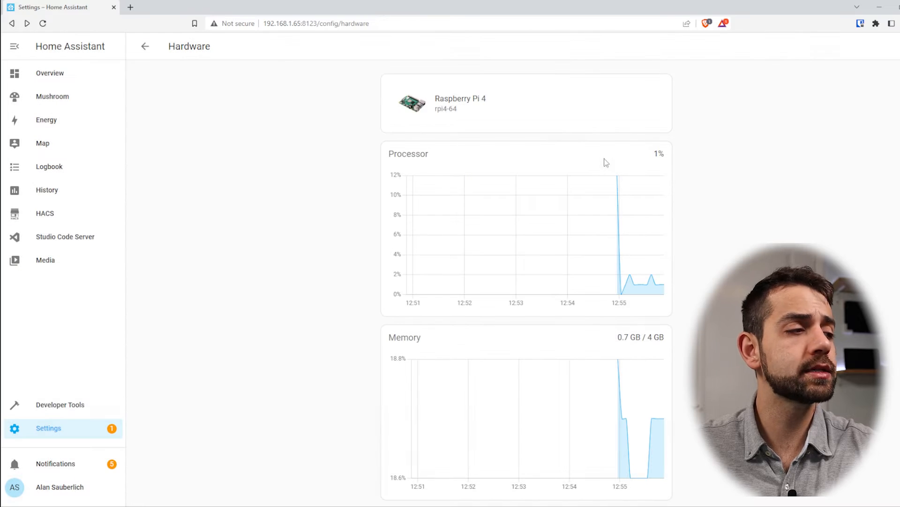
# Step: Start a new integration under Devices & Services, search for "zwave", and choose the Z-Wave brand
pyautogui.click(58, 432)
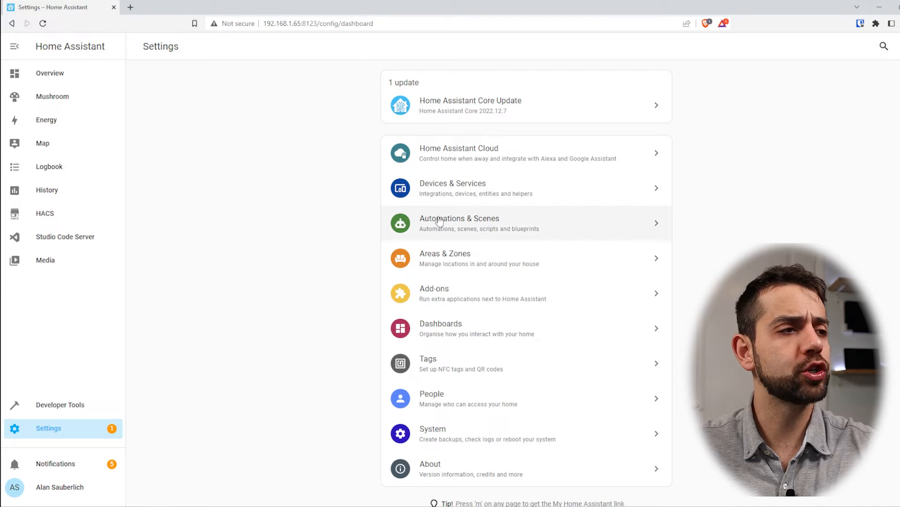
pyautogui.click(462, 196)
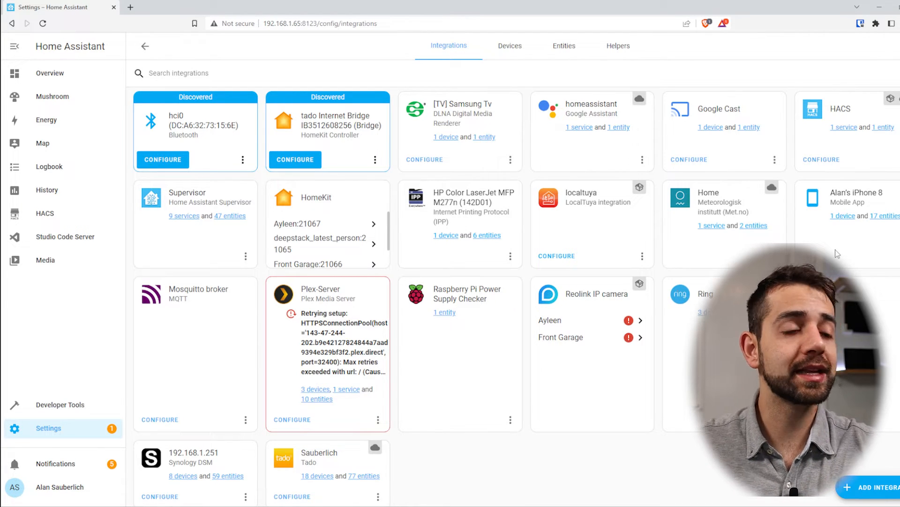
pyautogui.click(867, 486)
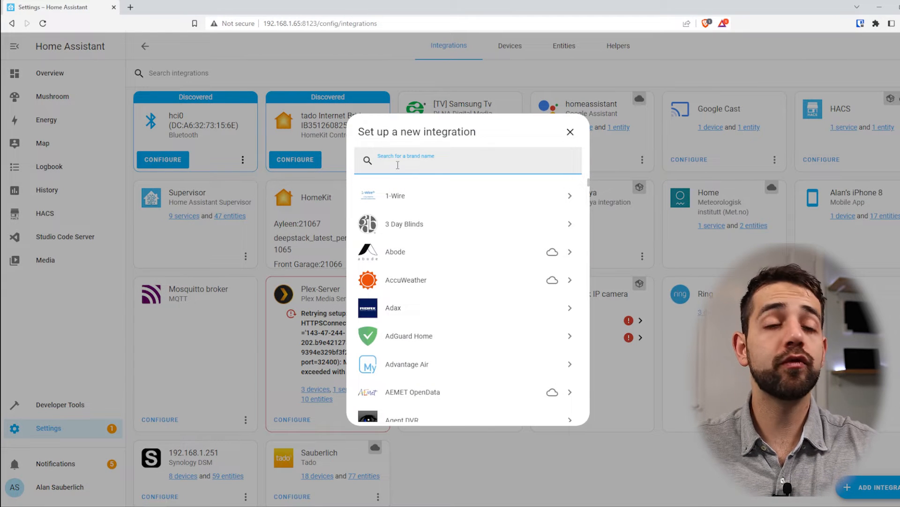
pyautogui.write('z')
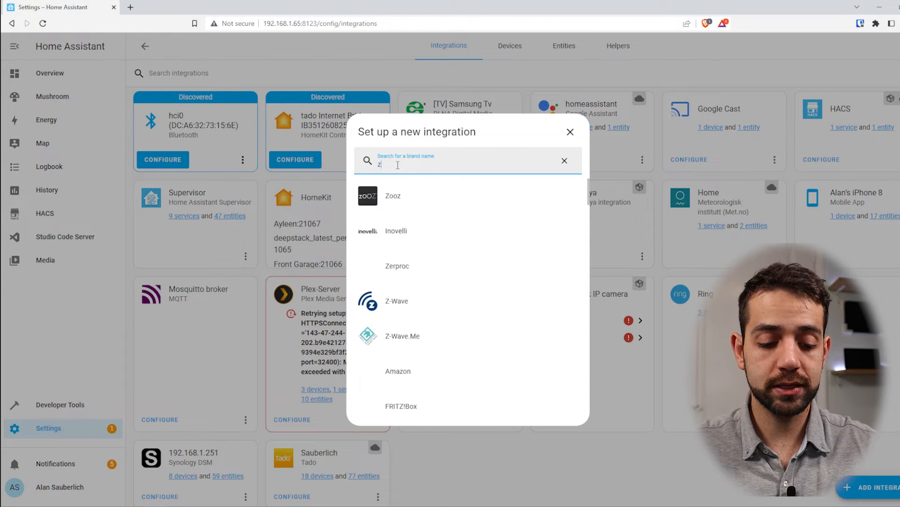
pyautogui.write('wave')
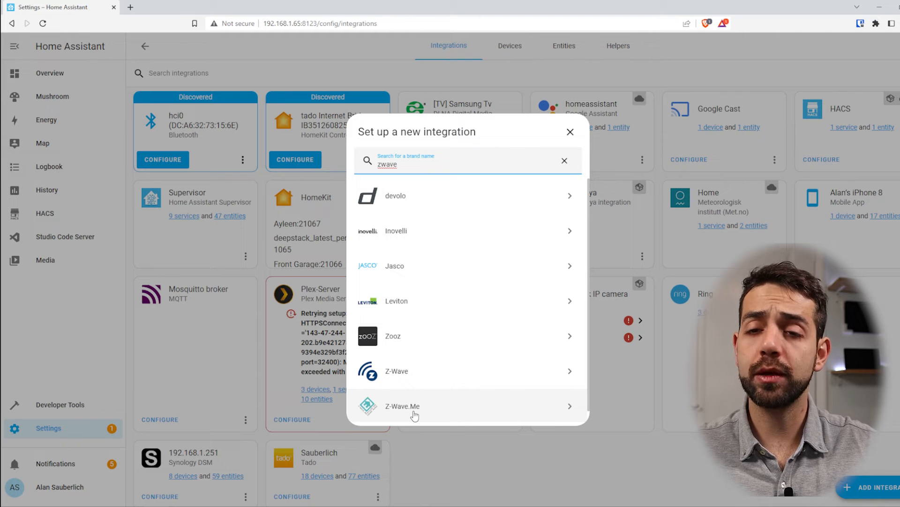
pyautogui.click(422, 373)
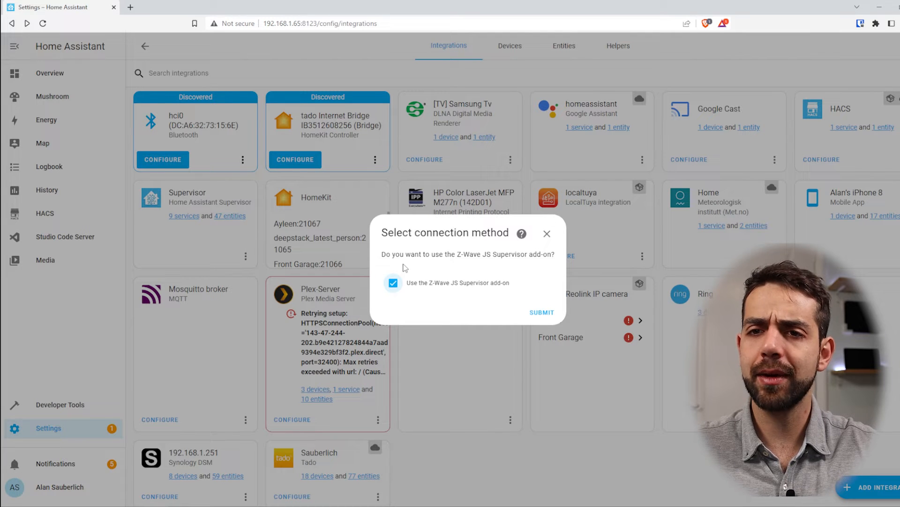
# Step: Accept the Z-Wave JS Supervisor add-on and submit its configuration with the CP2102N USB to UART Bridge device path and empty security keys
pyautogui.click(544, 313)
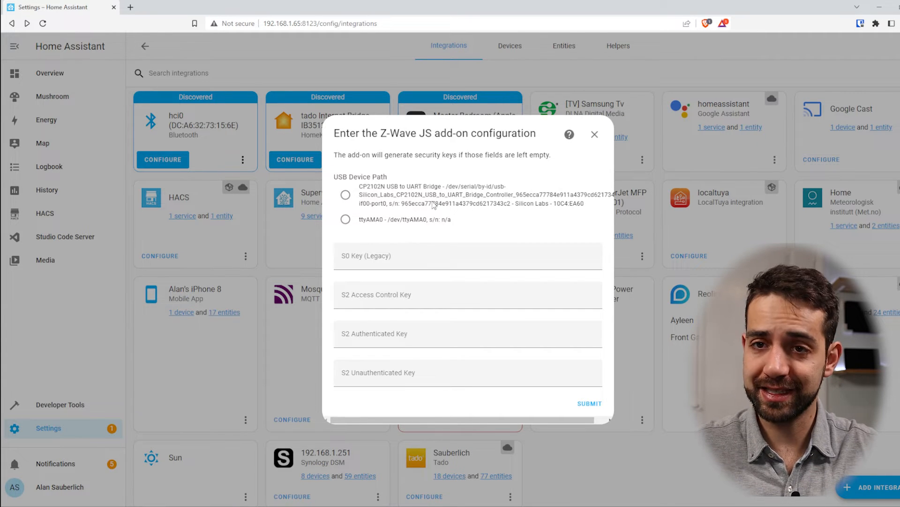
pyautogui.click(345, 196)
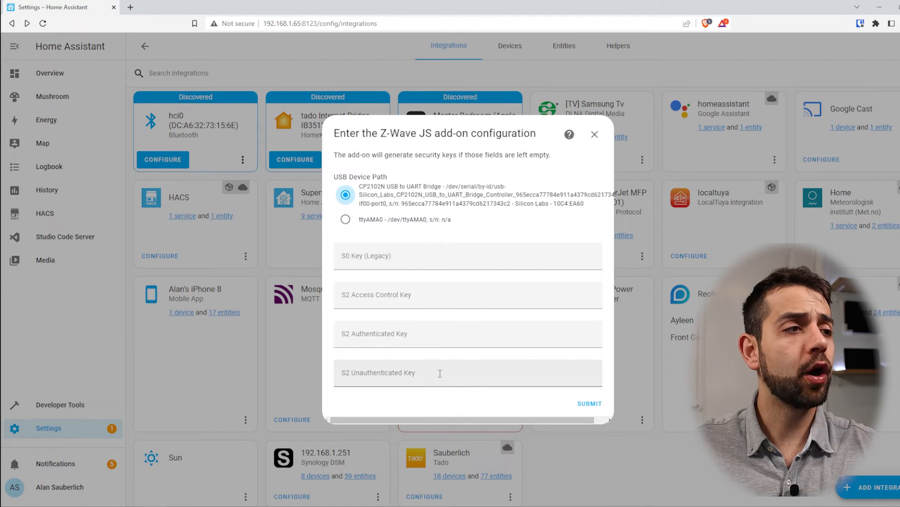
pyautogui.moveTo(419, 154); pyautogui.dragTo(554, 155)
pyautogui.click(589, 403)
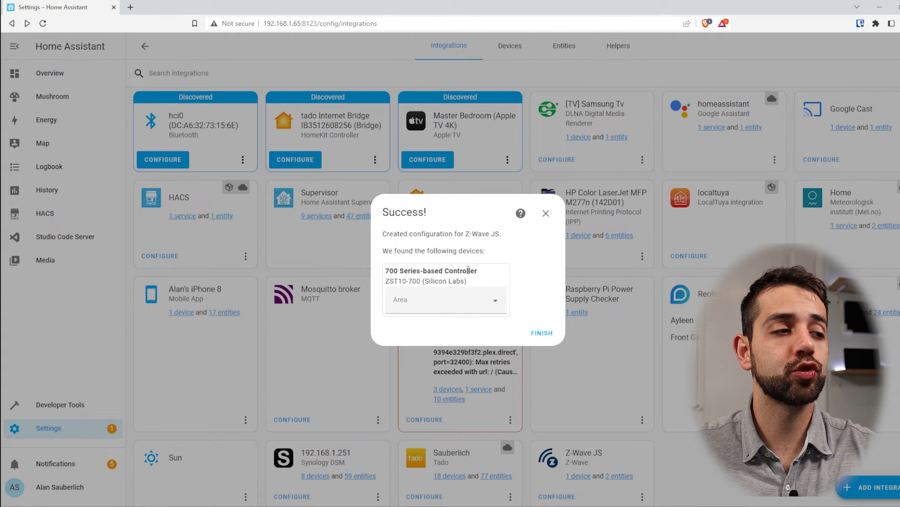
# Step: Look through the area choices for the 700 Series-based Controller and finish the Z-Wave JS setup without assigning one
pyautogui.click(492, 298)
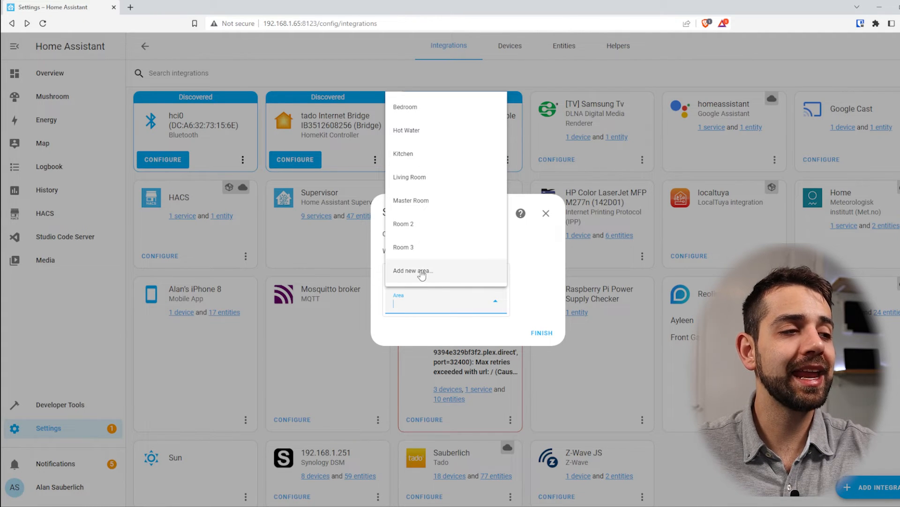
pyautogui.click(537, 285)
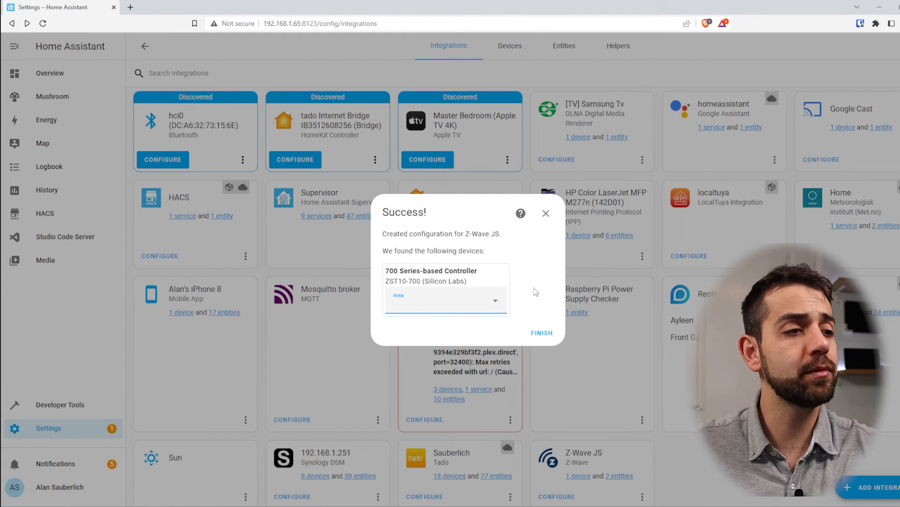
pyautogui.click(548, 340)
# Step: Open the Z-Wave JS integration's device list, add a Z-Wave device, and close the pairing dialog during the interview
pyautogui.scroll(-1, 592, 385)
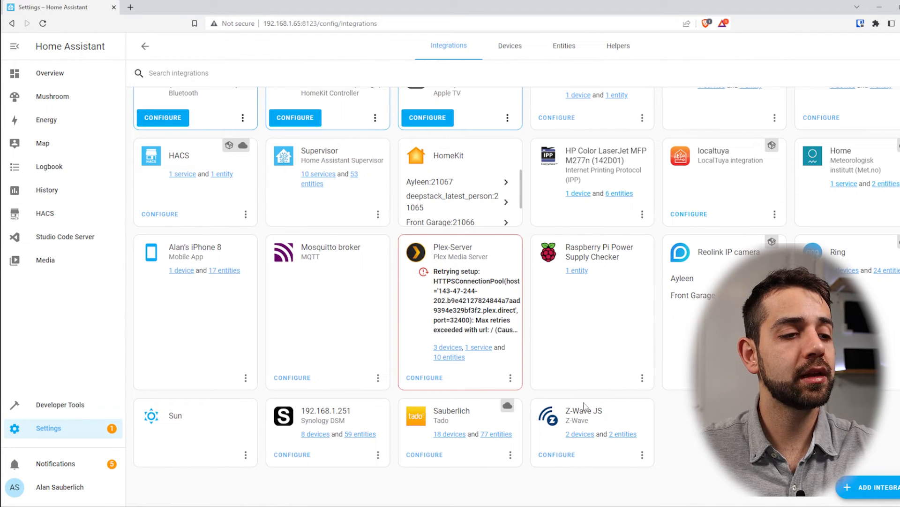
pyautogui.click(580, 433)
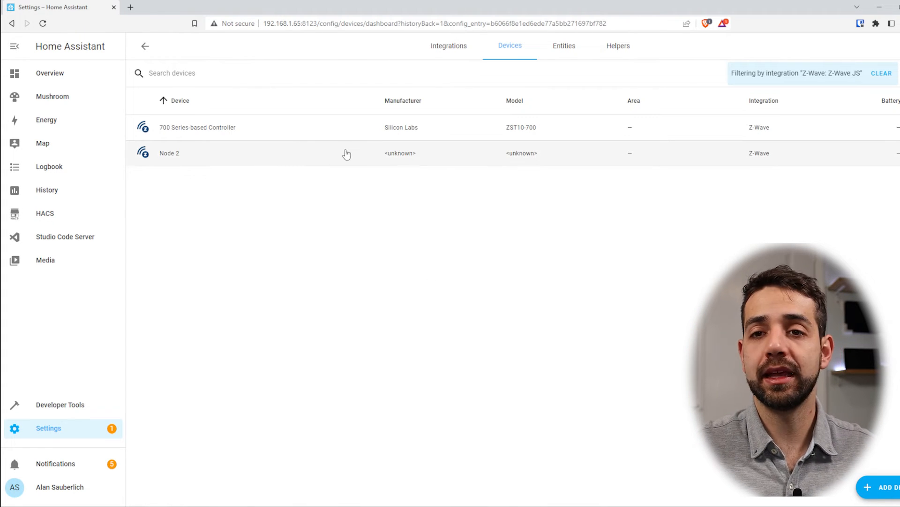
pyautogui.click(895, 488)
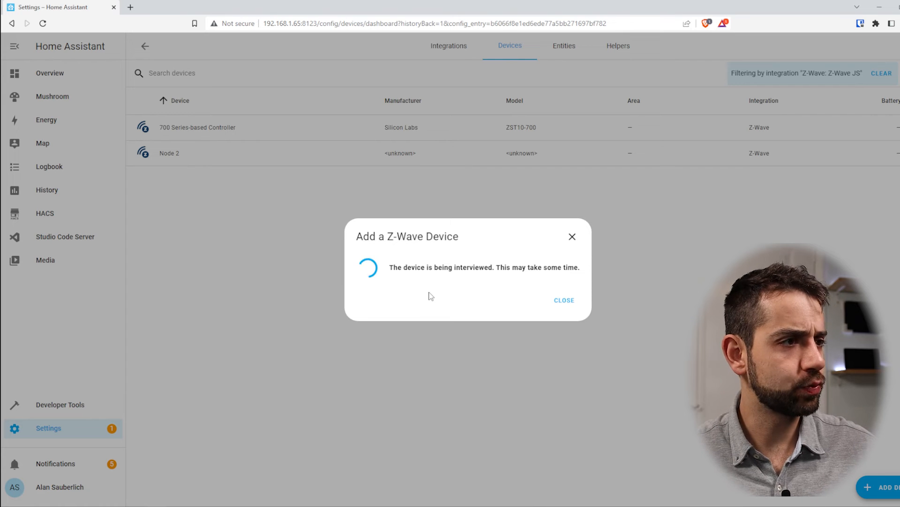
pyautogui.click(564, 300)
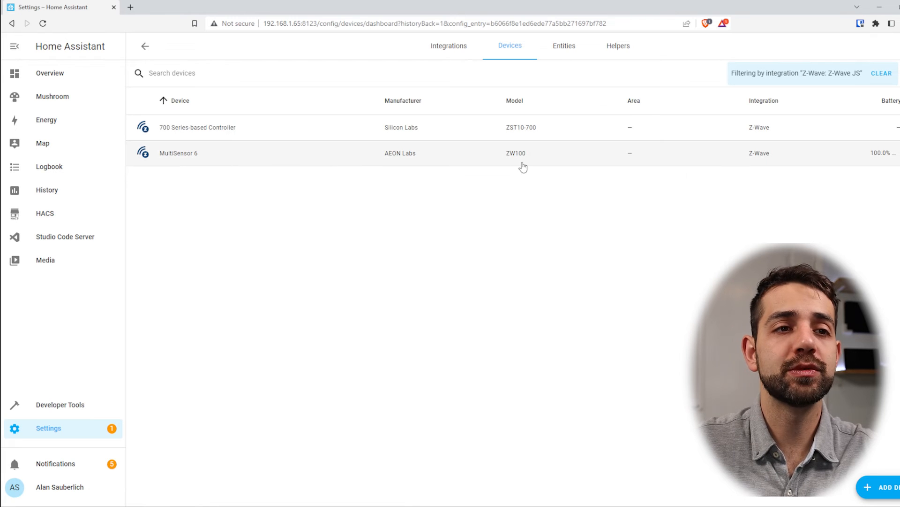
# Step: Open MultiSensor 6, show its hidden sensor entities, and set the Cover status entity to Enabled
pyautogui.click(866, 158)
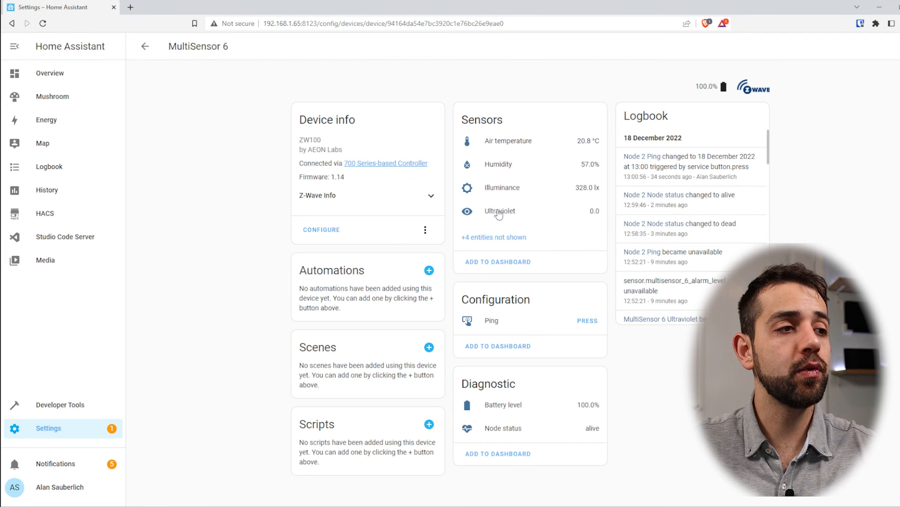
pyautogui.click(505, 239)
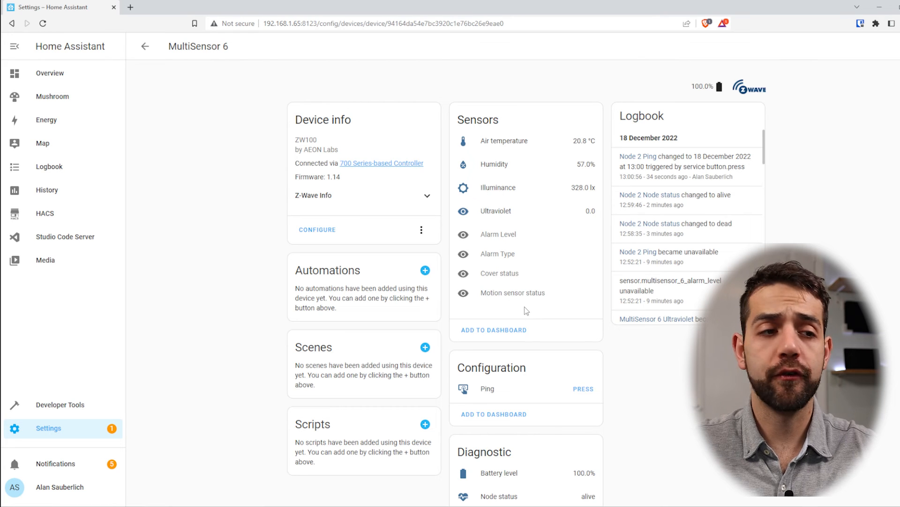
pyautogui.click(520, 280)
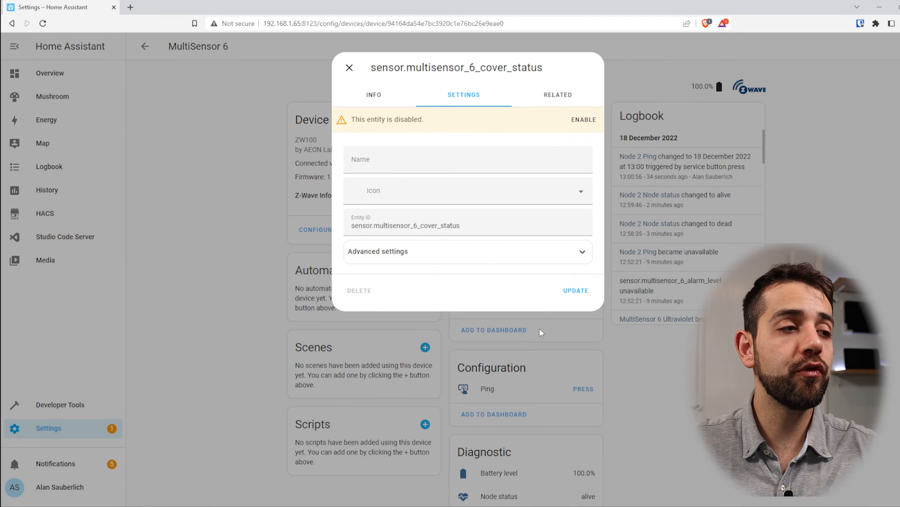
pyautogui.click(583, 255)
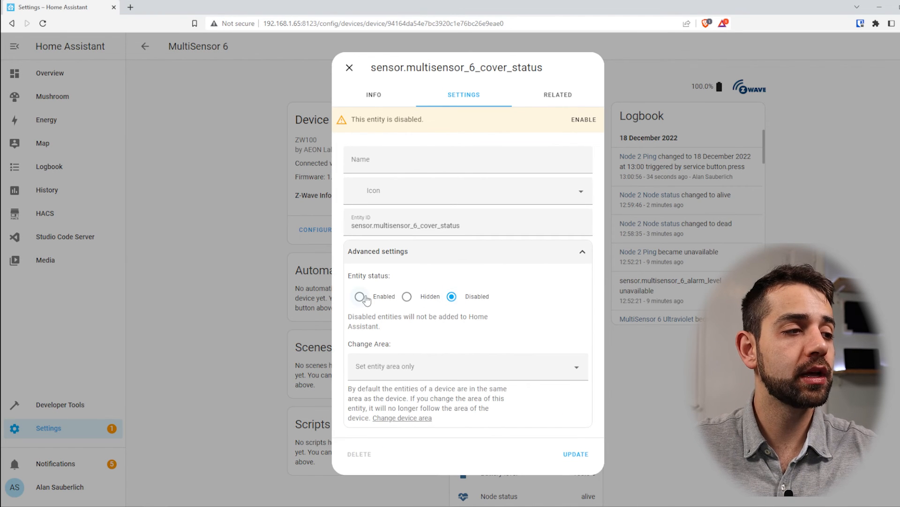
pyautogui.click(365, 299)
pyautogui.click(577, 432)
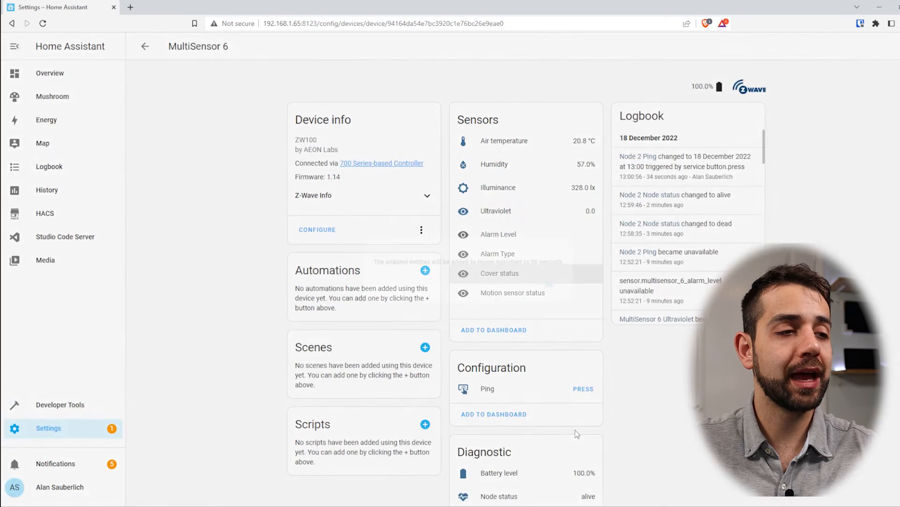
pyautogui.click(561, 286)
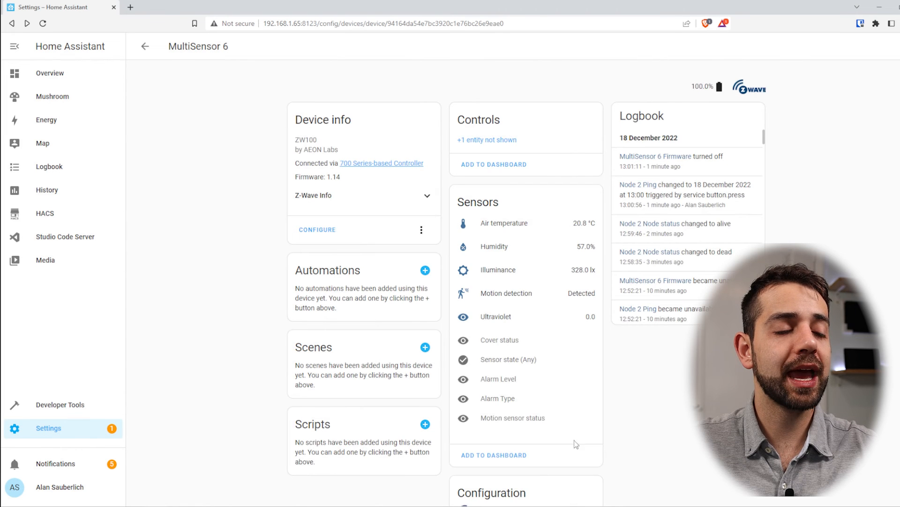
# Step: Examine MultiSensor 6's Air temperature entity, including its history, entity ID, and advanced settings, and return to the Z-Wave device list
pyautogui.scroll(-2, 577, 444)
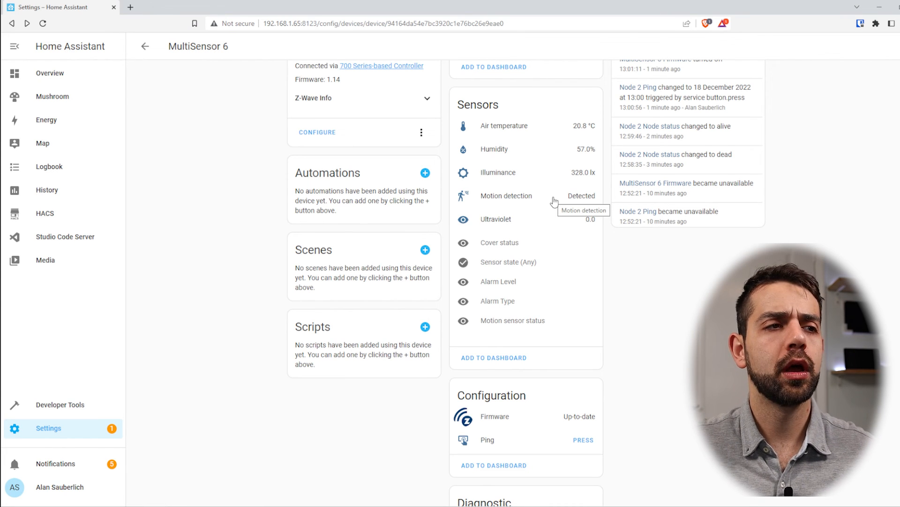
pyautogui.click(515, 125)
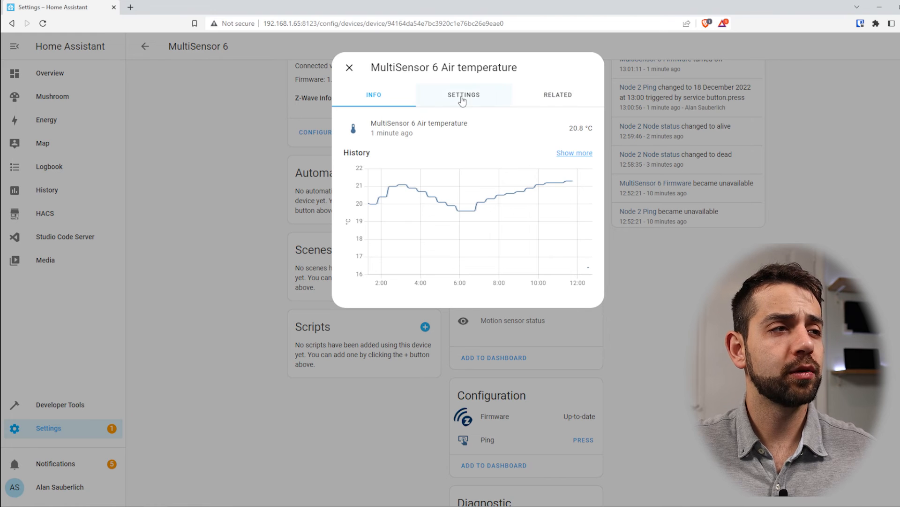
pyautogui.click(463, 99)
pyautogui.moveTo(470, 235); pyautogui.dragTo(339, 240)
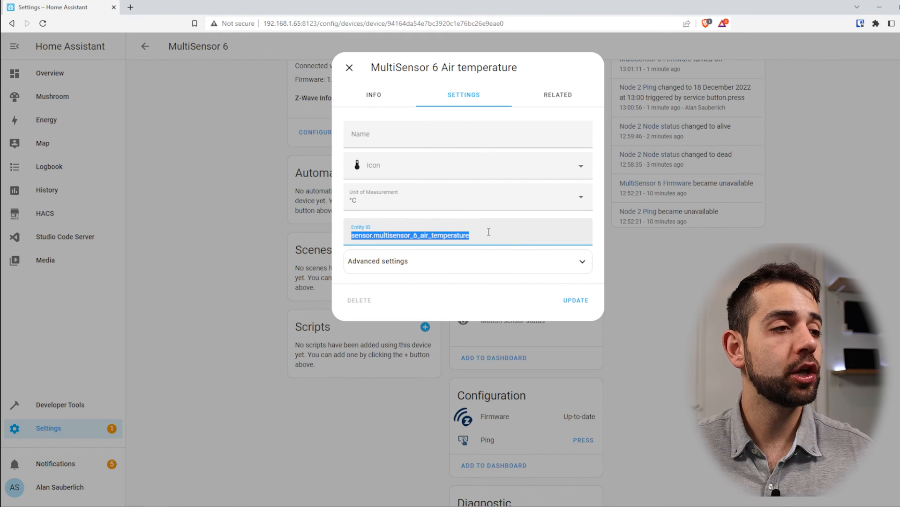
pyautogui.click(444, 265)
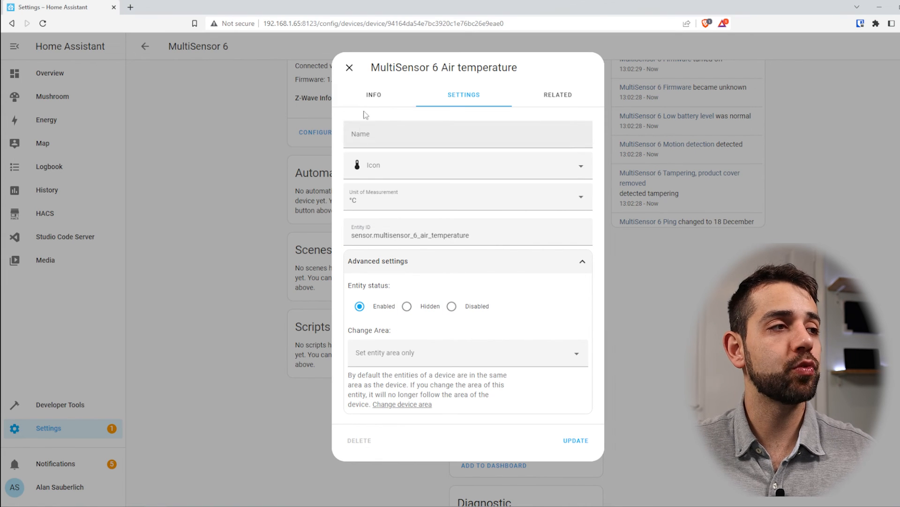
pyautogui.click(374, 93)
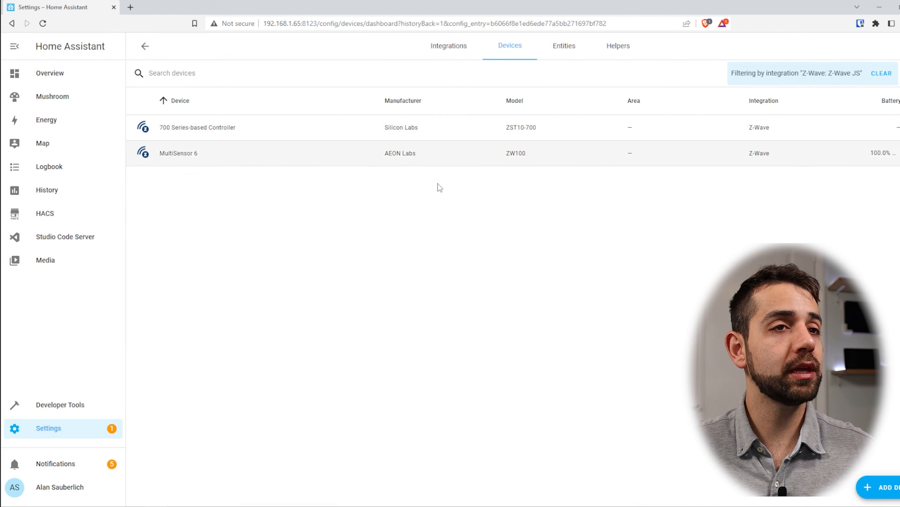
# Step: Start adding another Z-Wave device to the Z-Wave JS network
pyautogui.click(882, 487)
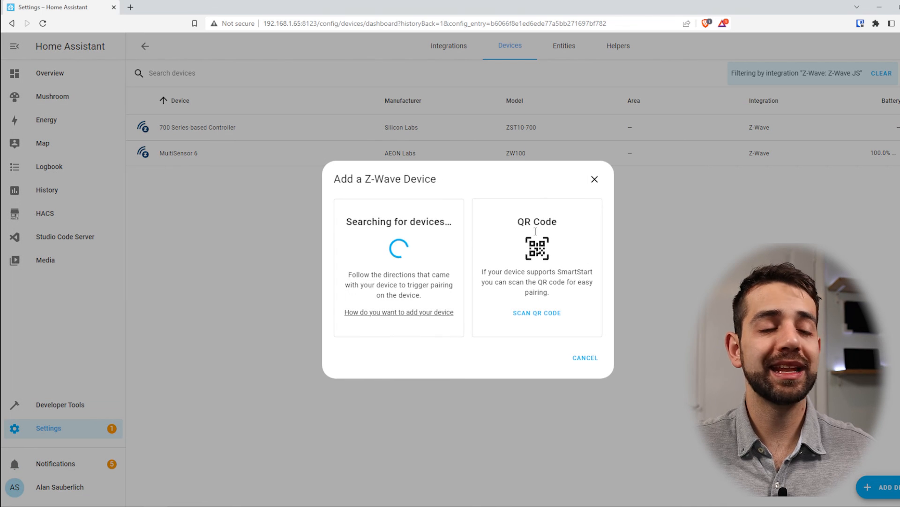